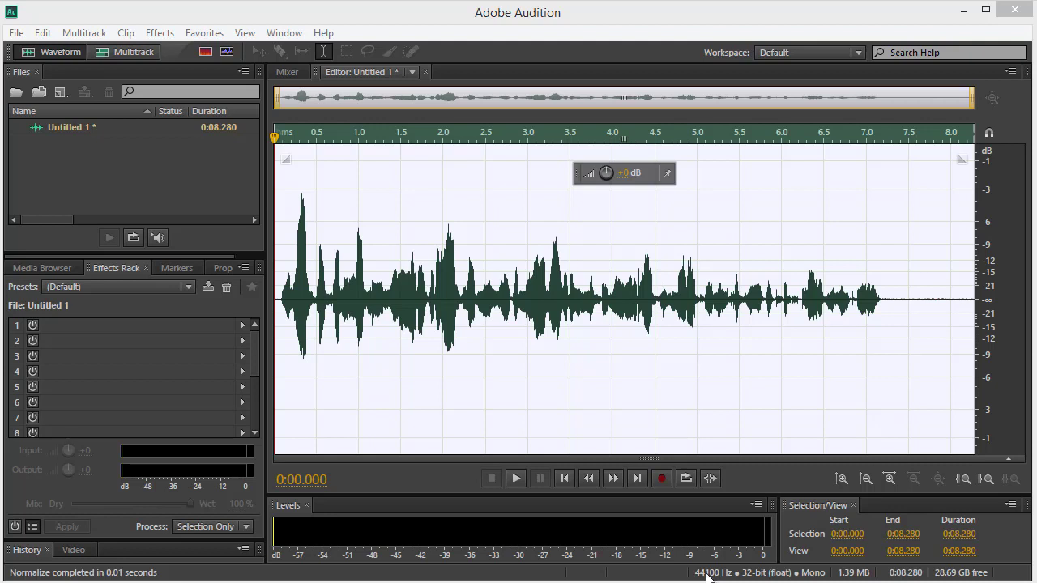
Play the untitled voice recording from the start to hear how it sounds before processing, and pause it
left_click(516, 479)
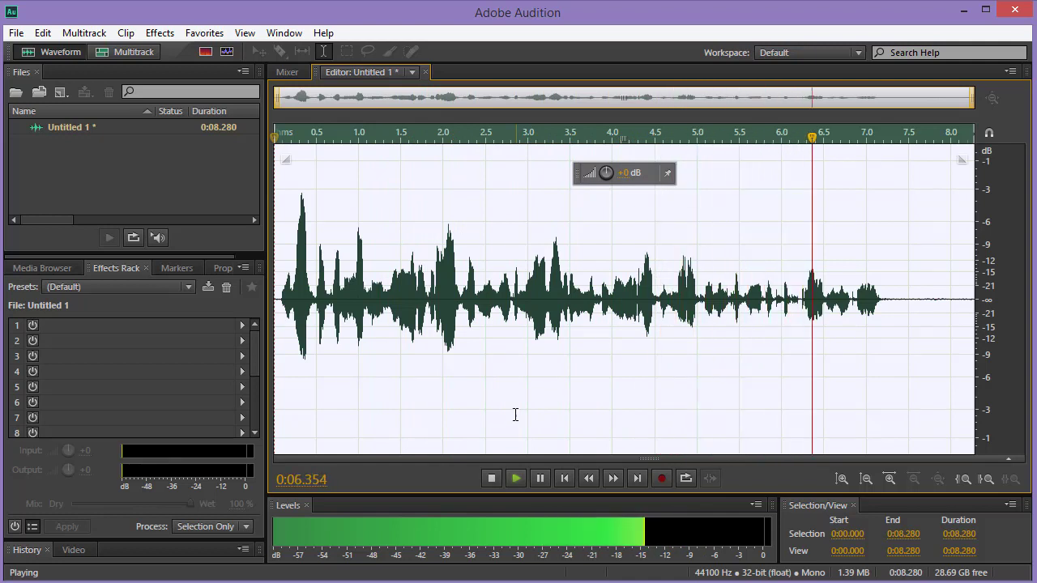
left_click(542, 476)
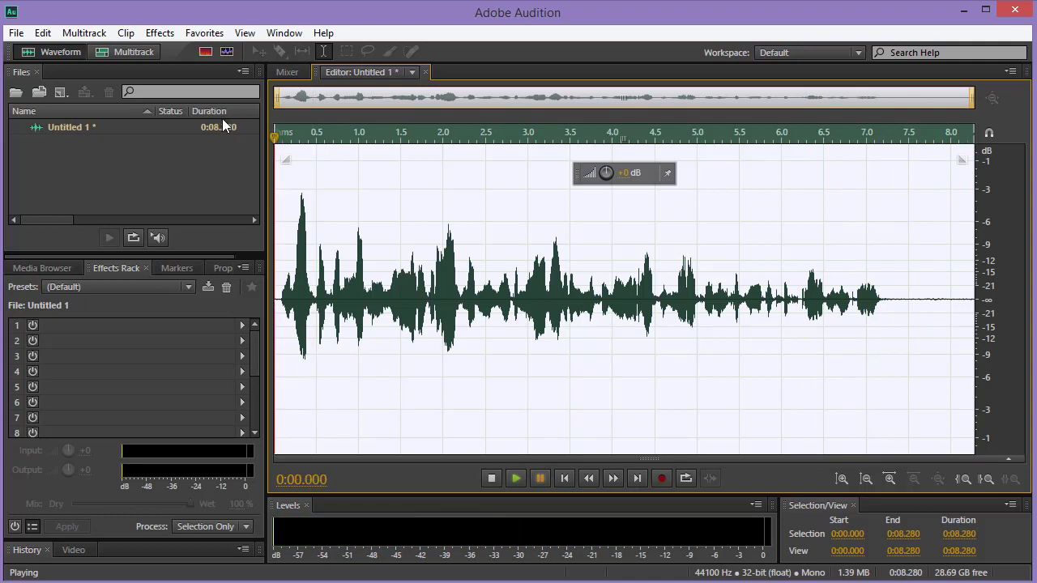
Select the whole waveform and apply the Parametric Equalizer with the Loudness Maximizer preset
left_click(432, 184)
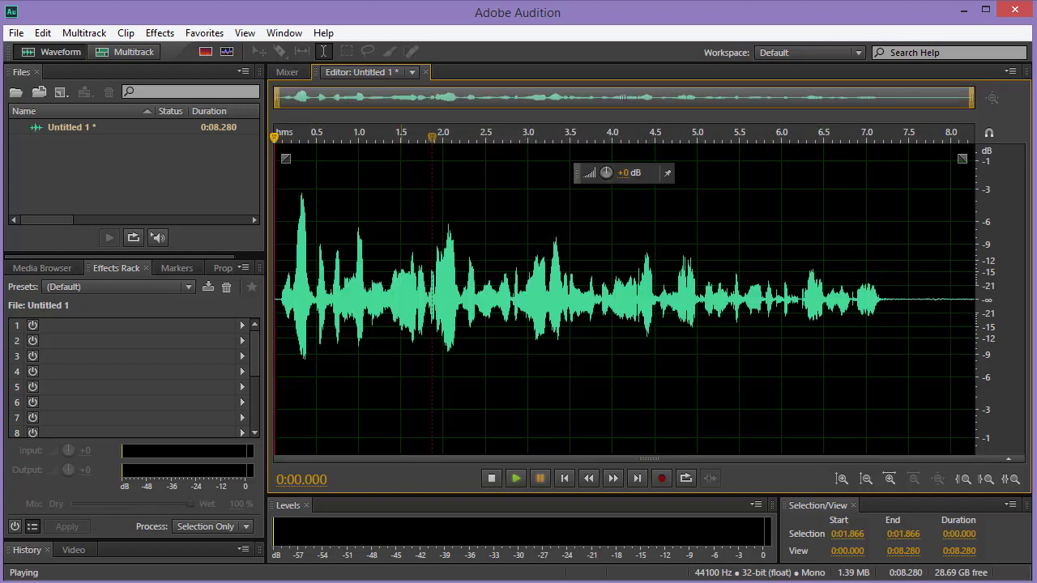
double_click(455, 213)
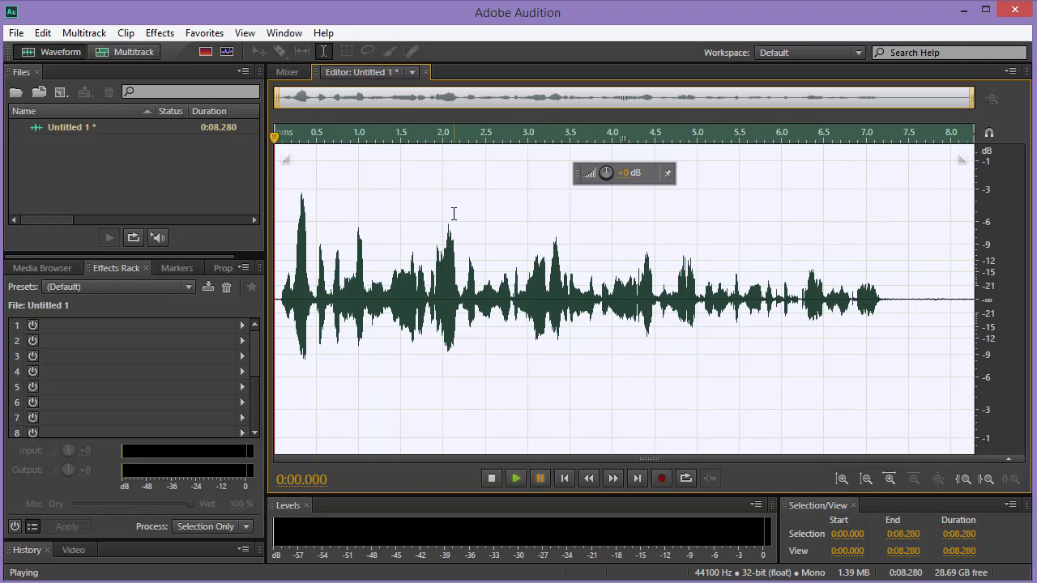
left_click(161, 33)
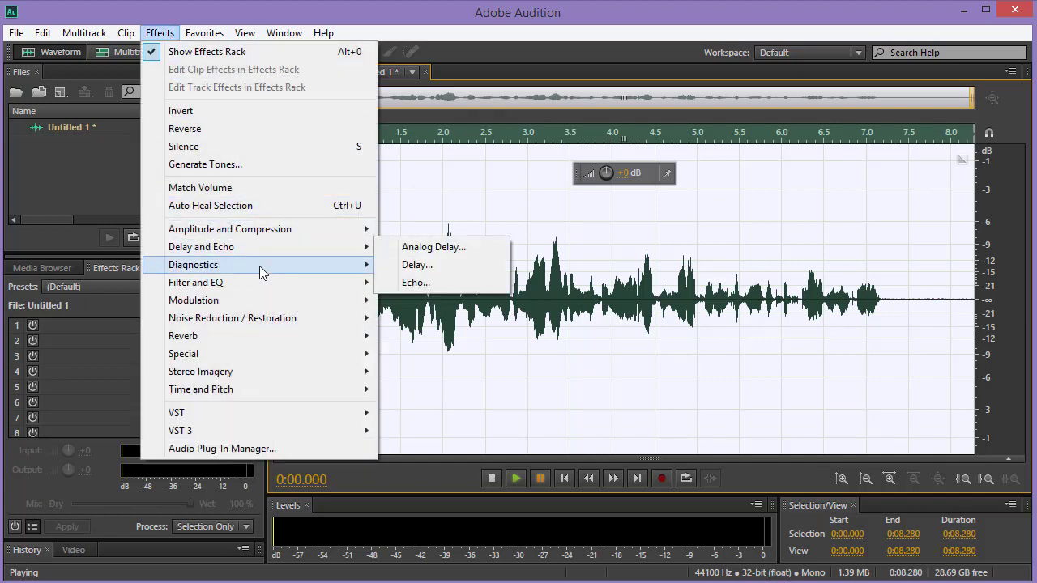
mouse_move(281, 285)
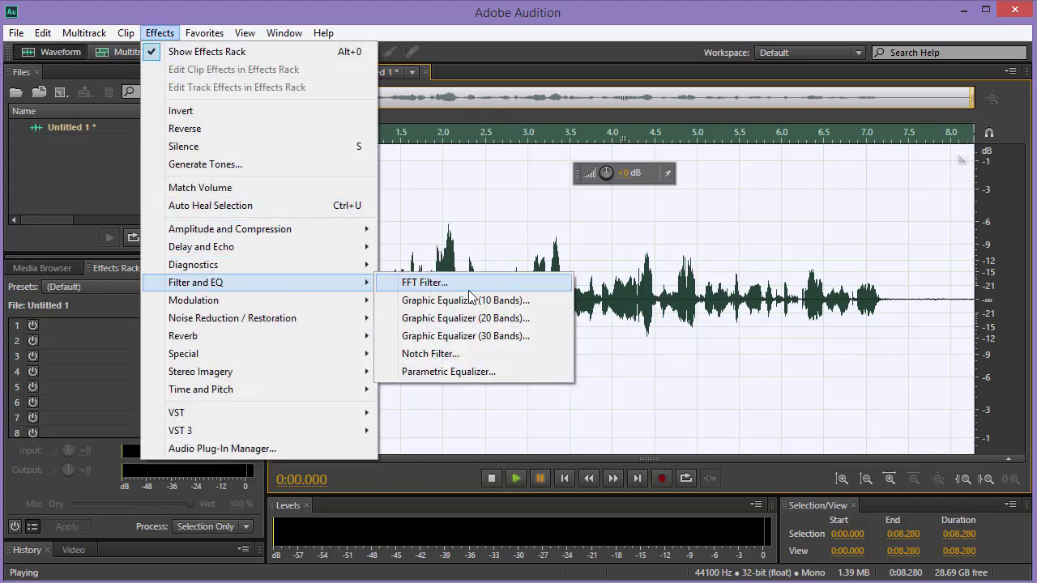
left_click(479, 372)
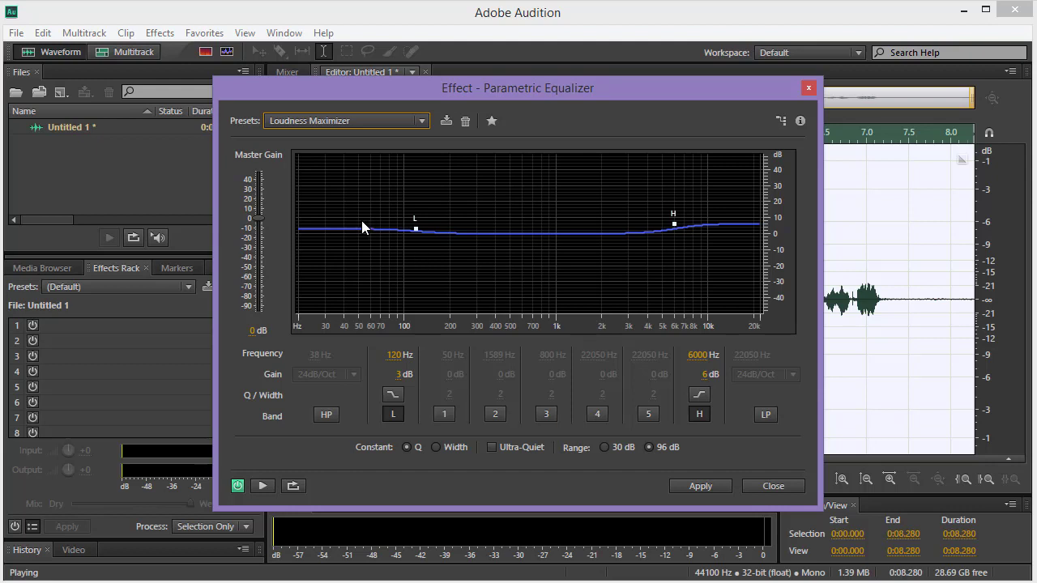
left_click(410, 123)
left_click(384, 138)
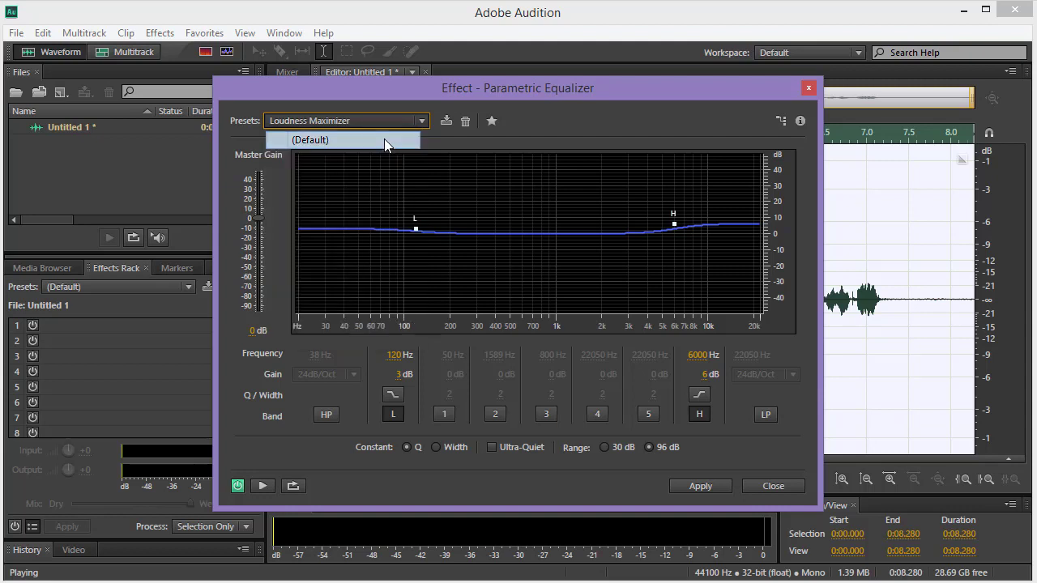
left_click(395, 121)
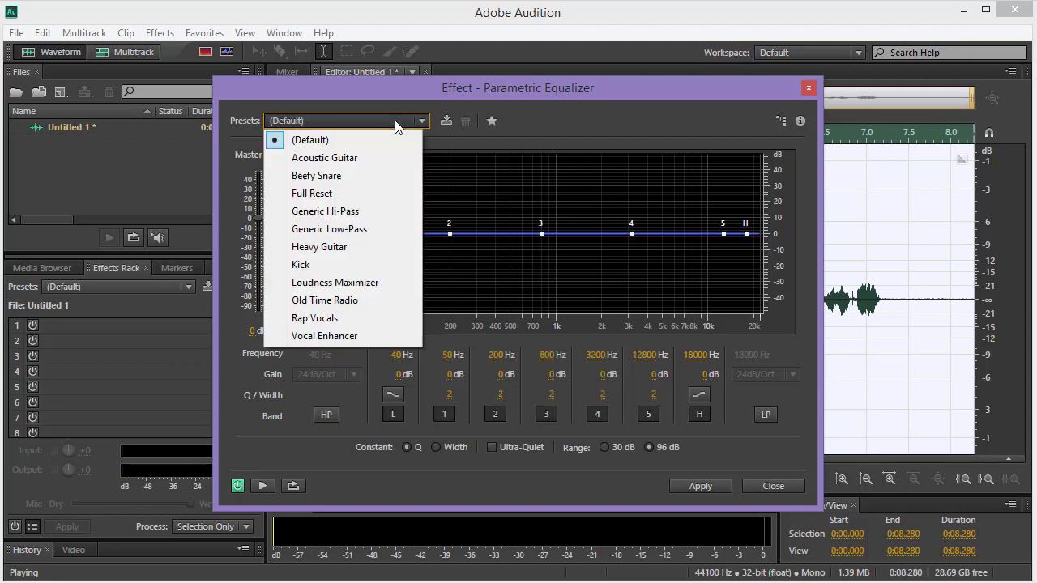
left_click(383, 284)
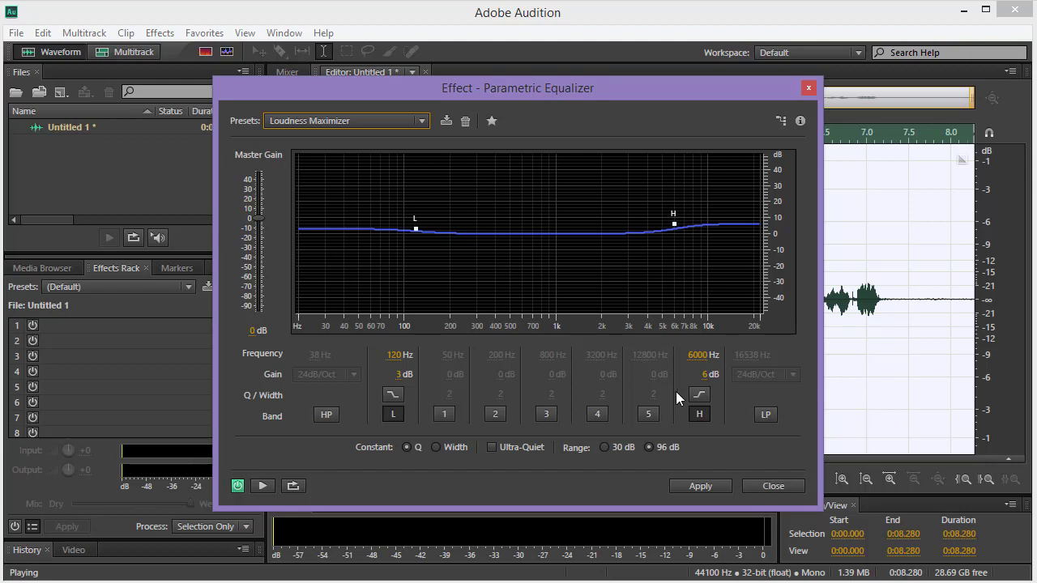
left_click(718, 492)
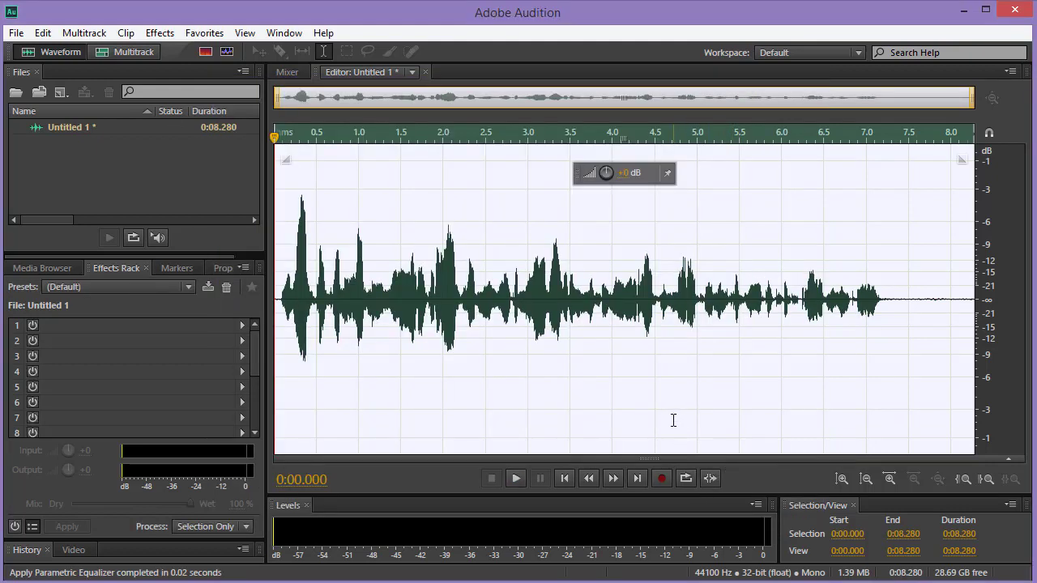
Play part of the equalized recording, stop it, and return the playhead to the start
key("space")
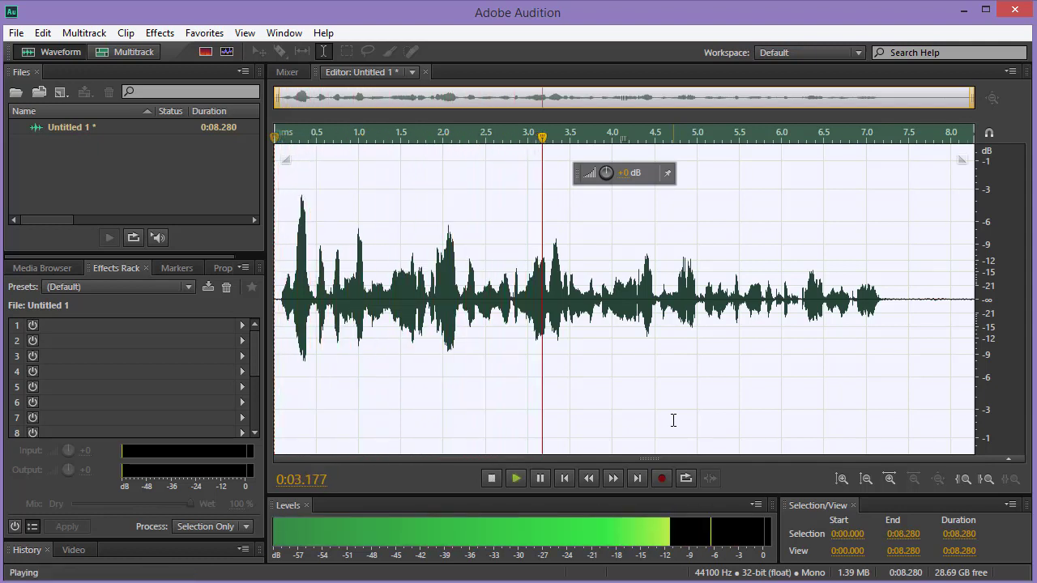
key("space")
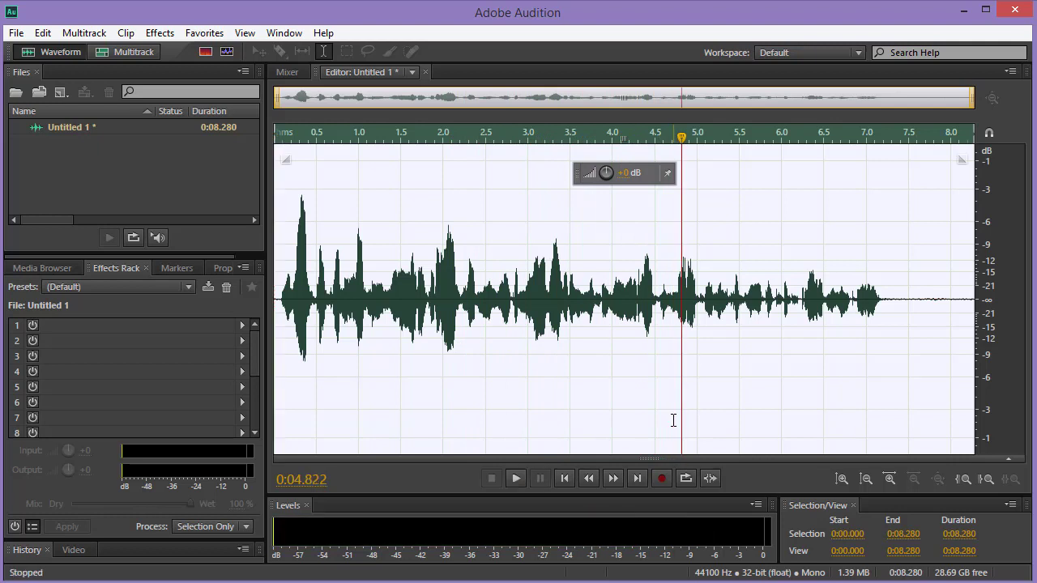
left_click_drag(283, 135, 264, 137)
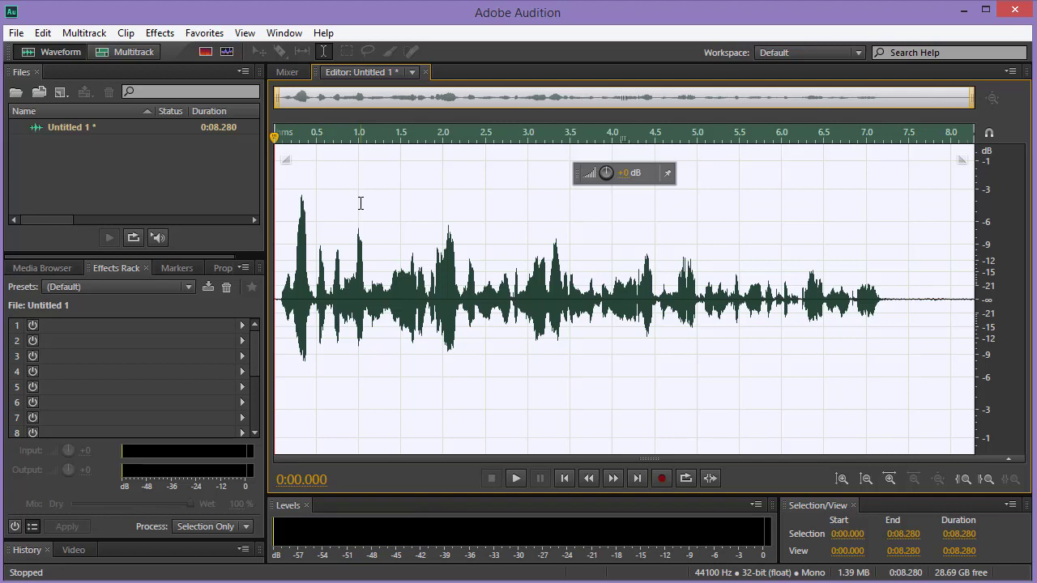
Apply Dynamics Processing to the whole recording with 2:1 compression above -20 dB and a 1.12:1 expander below -20 dB
left_click(161, 33)
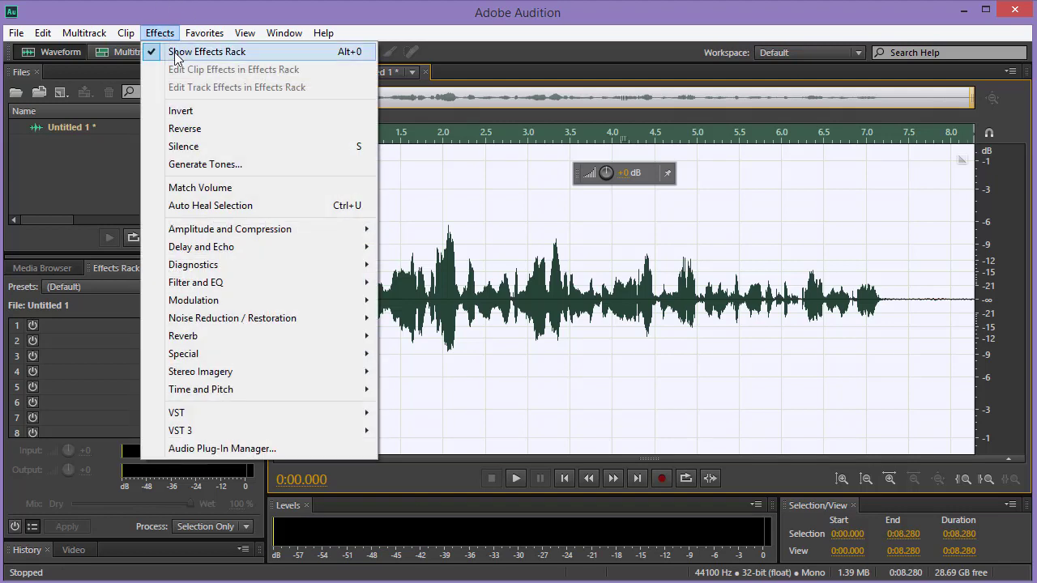
mouse_move(276, 231)
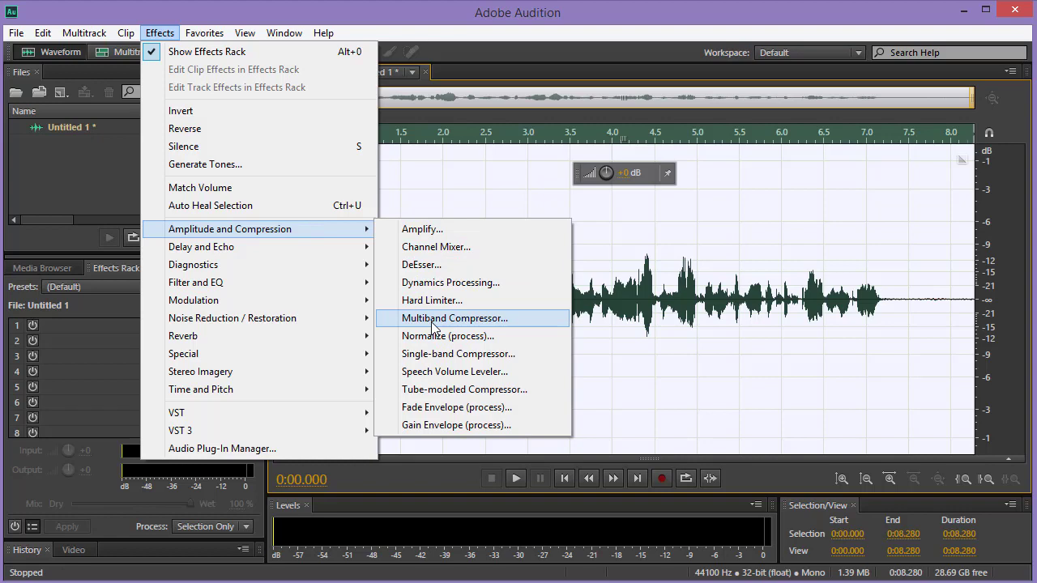
left_click(451, 282)
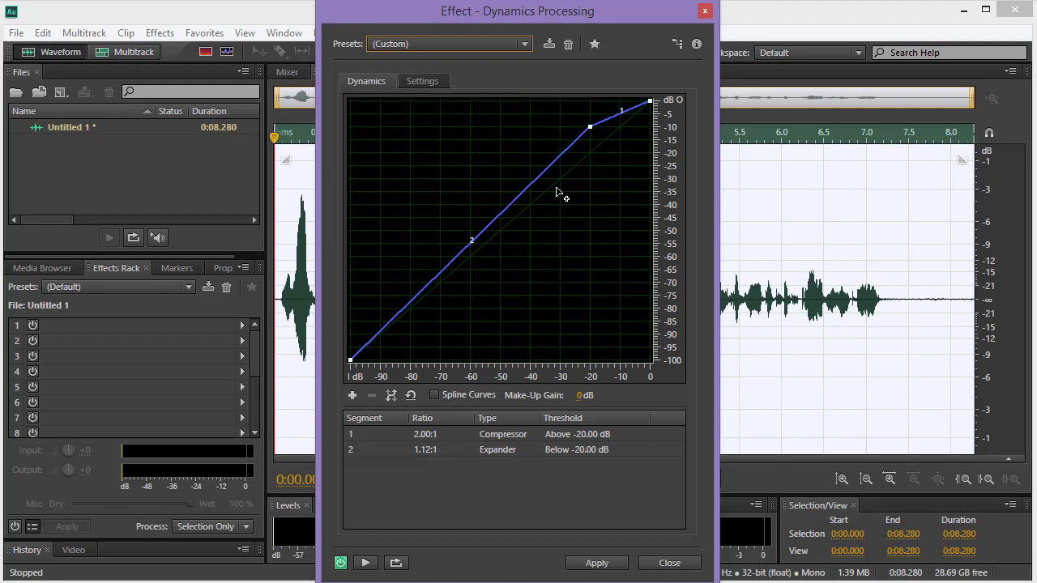
left_click(598, 563)
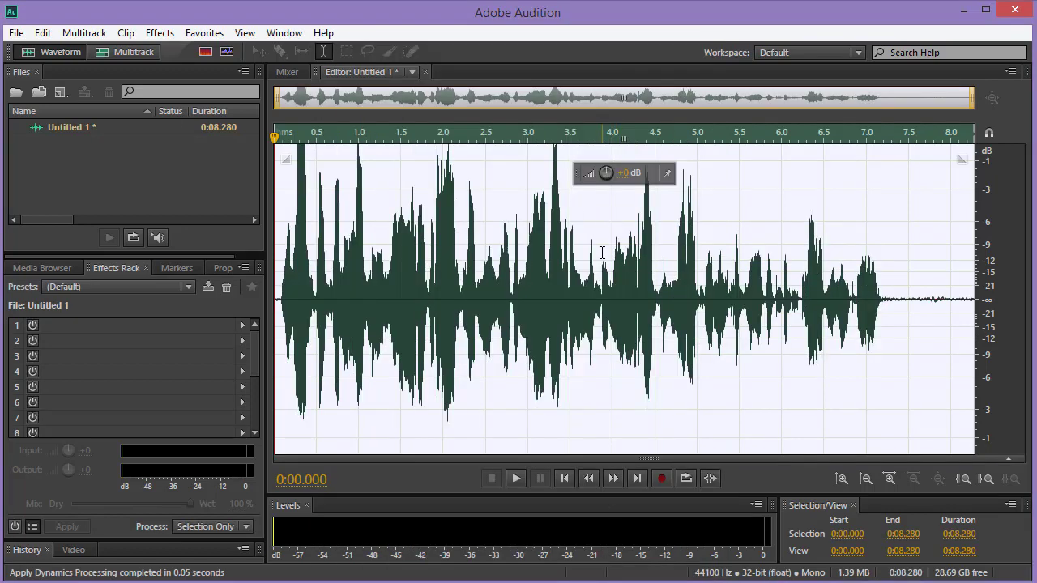
Play part of the dynamics-processed recording, stop it, and return the playhead to the start
key("space")
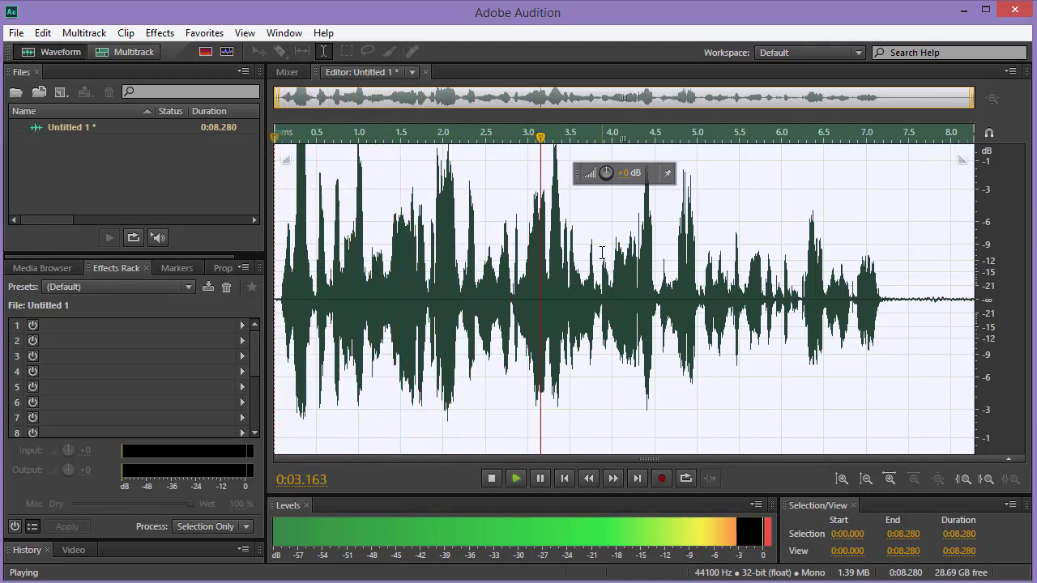
key("space")
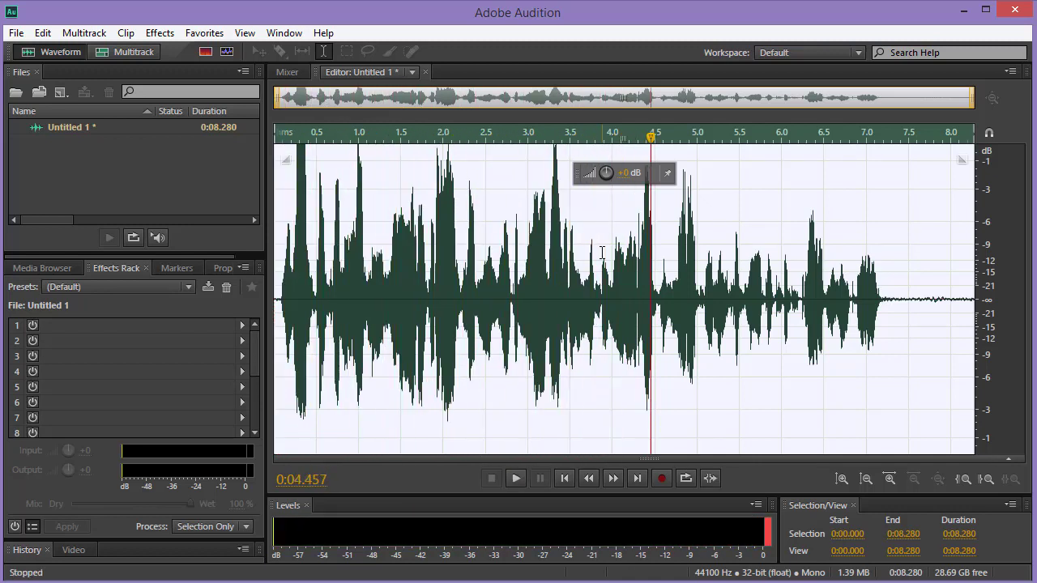
key("Home")
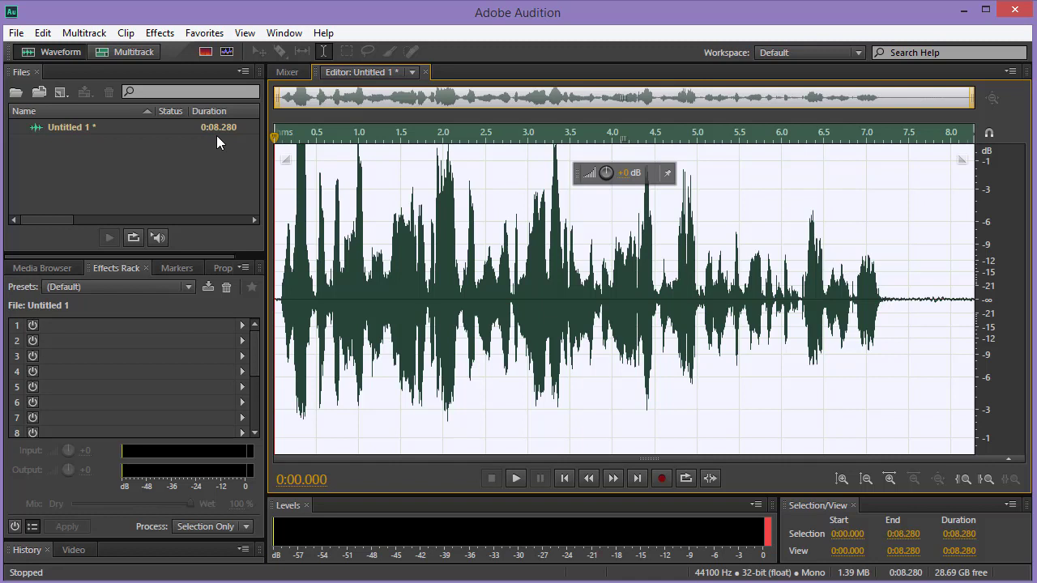
Normalize the whole recording to 95.7%
left_click(155, 32)
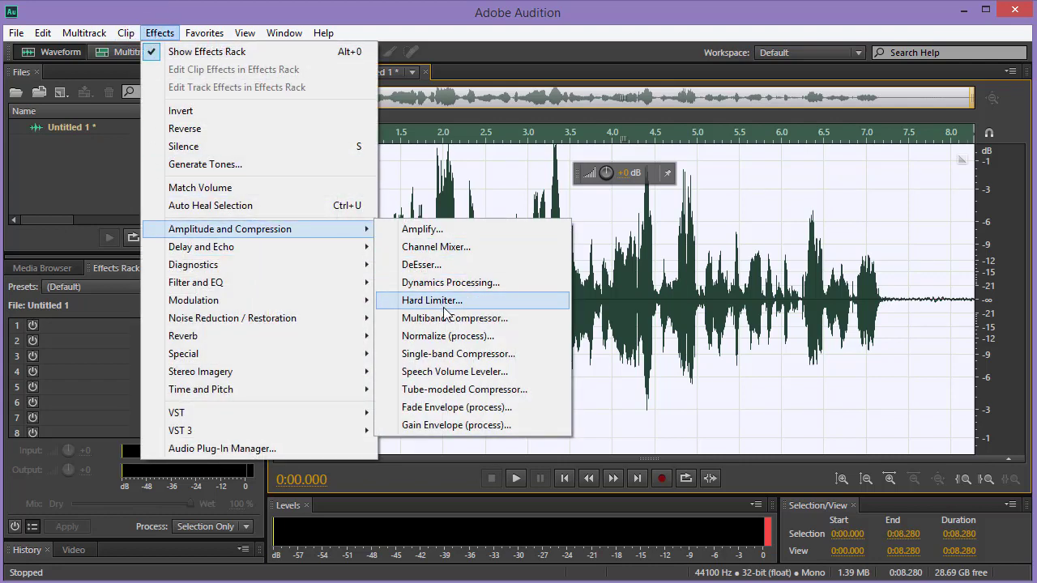
left_click(459, 337)
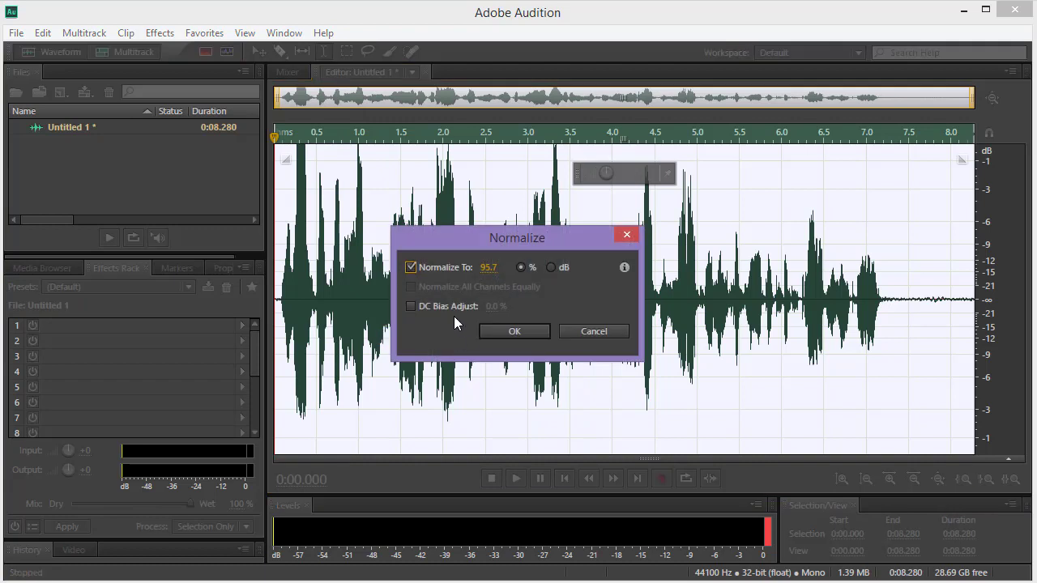
left_click(431, 307)
left_click(416, 311)
left_click(526, 331)
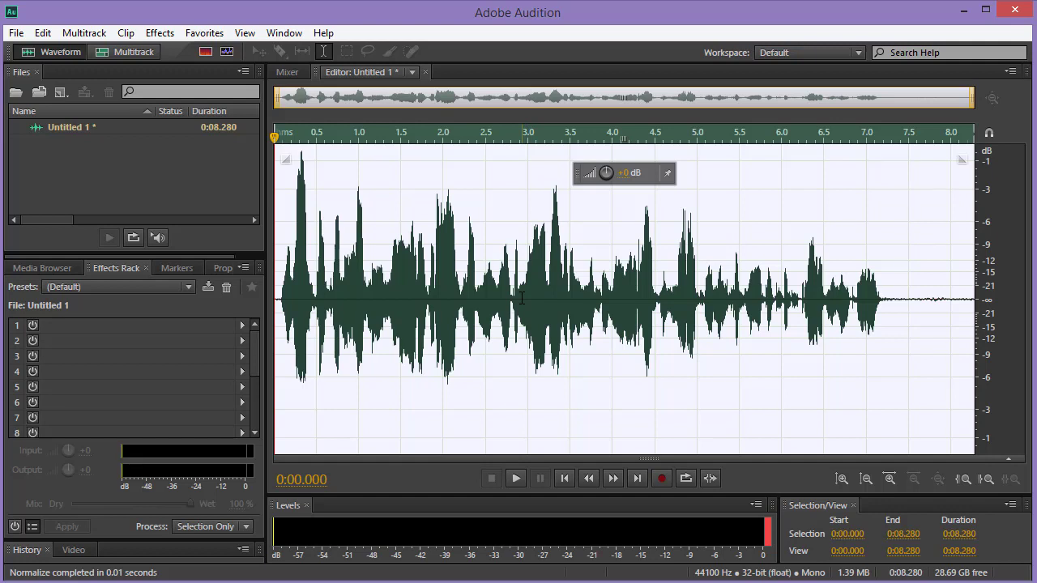
Play most of the normalized recording, stop it, and return the playhead to the start
key("space")
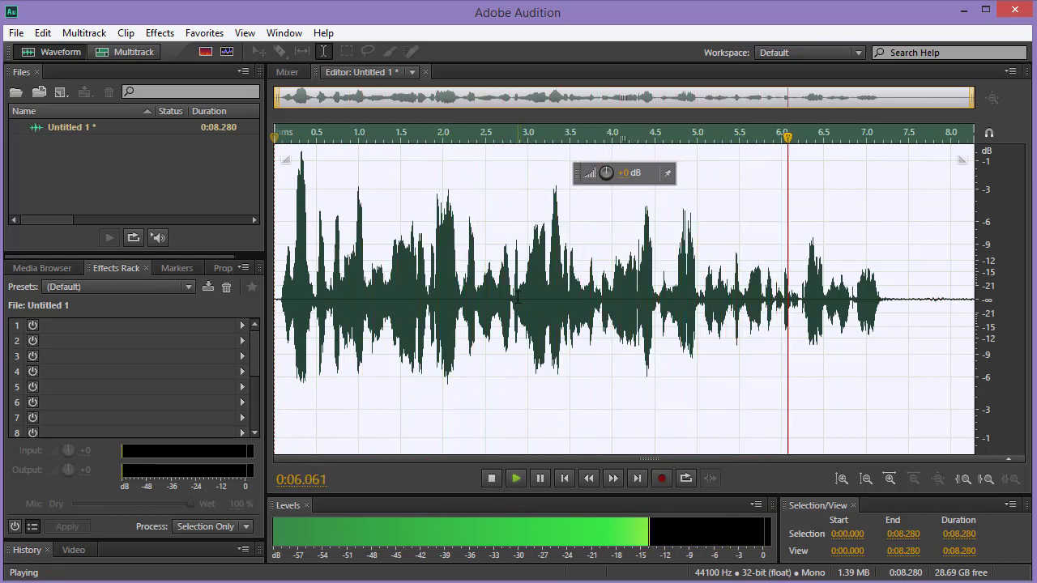
key("space")
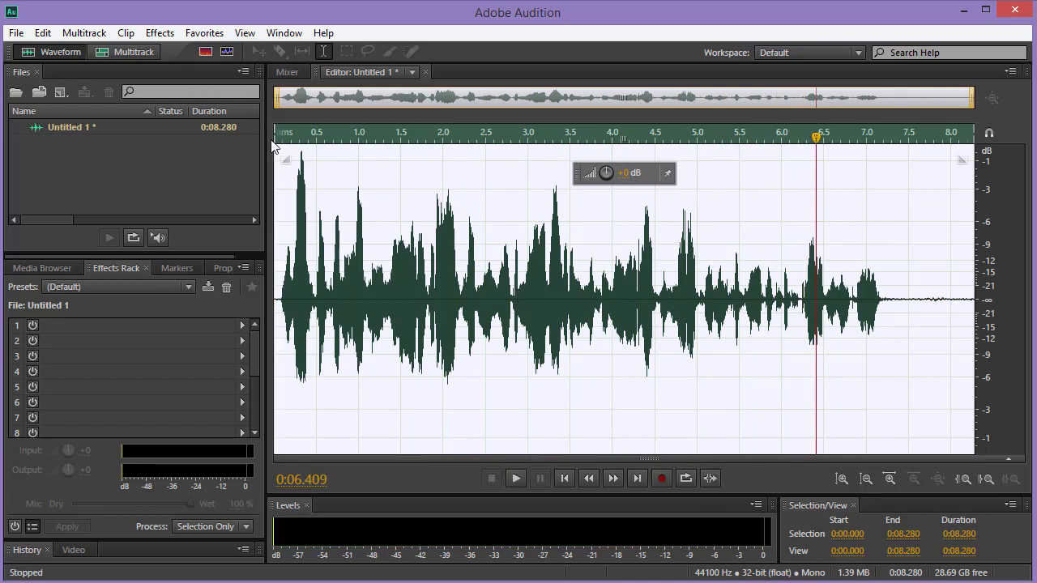
left_click_drag(293, 138, 266, 139)
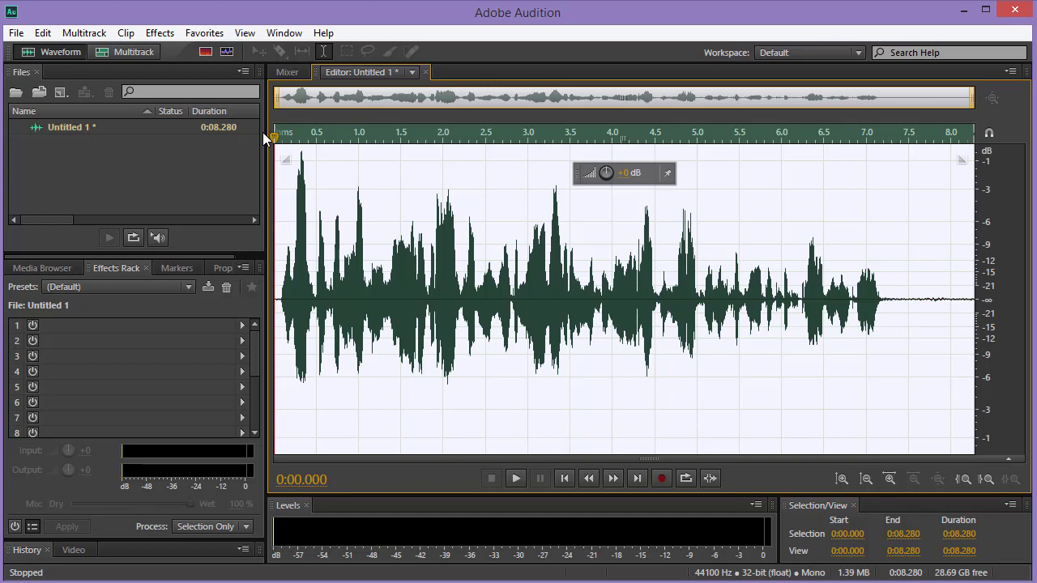
Clear the waveform selection and start recording a new favorite, accepting the information notice
left_click(266, 138)
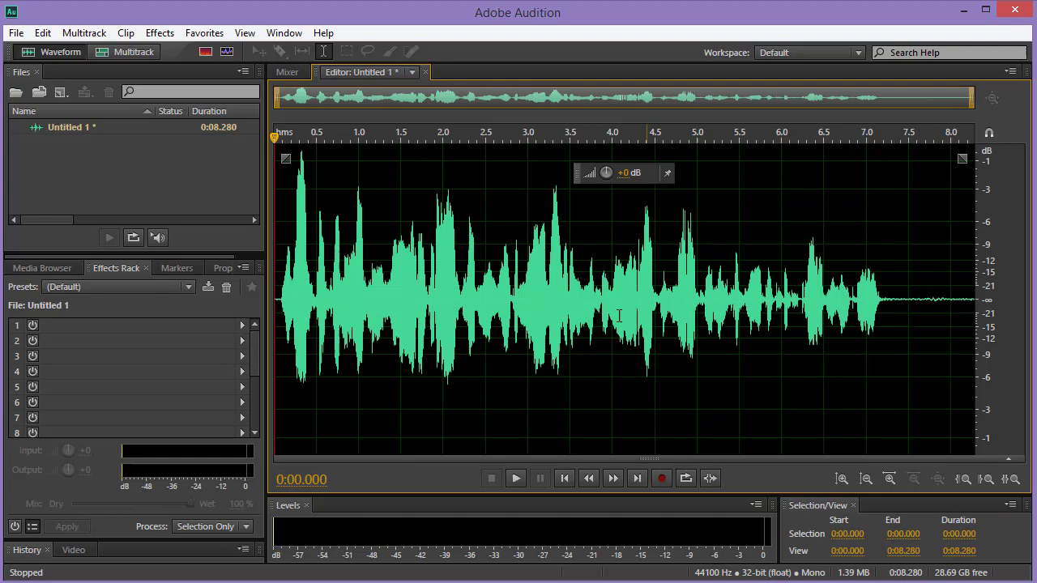
left_click(205, 32)
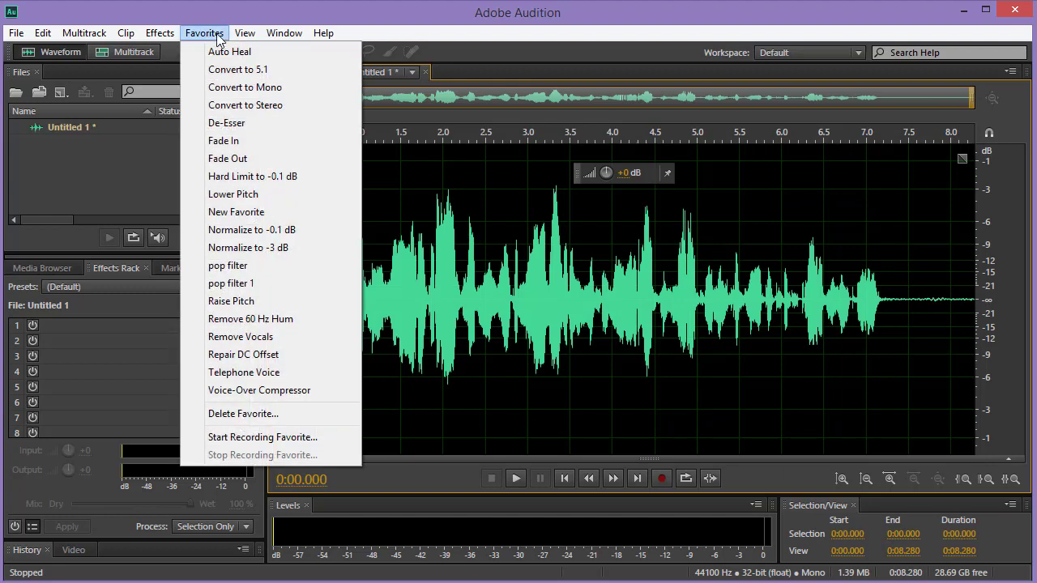
left_click(289, 436)
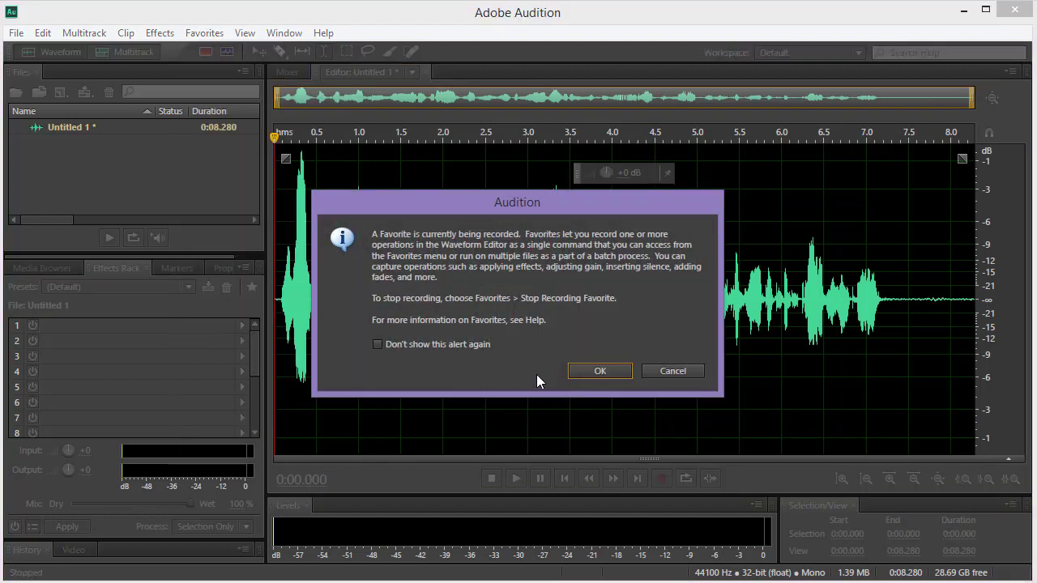
left_click(588, 374)
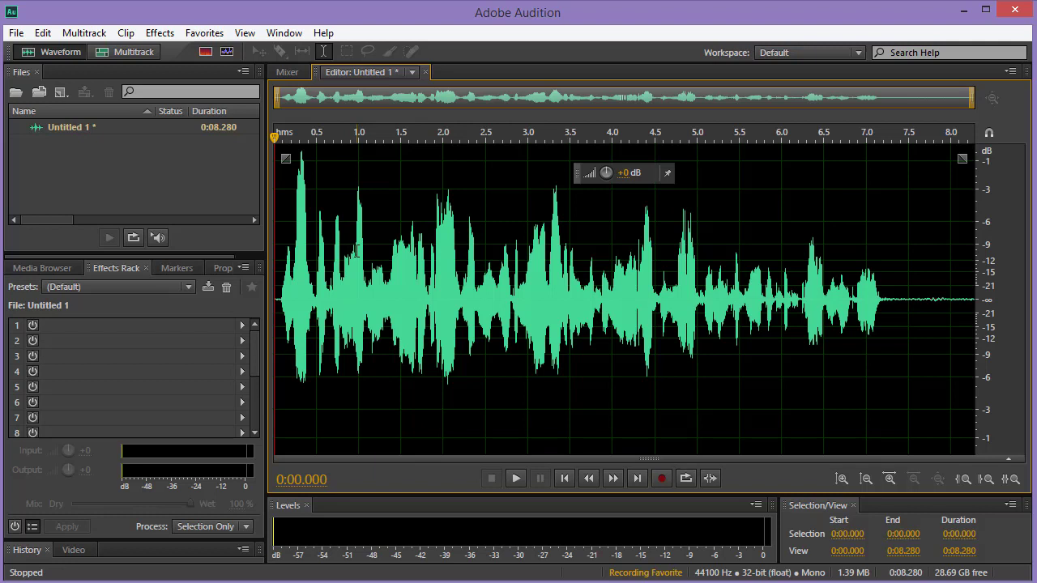
Select the whole recording and apply the Parametric Equalizer with the Loudness Maximizer preset
key("ctrl+a")
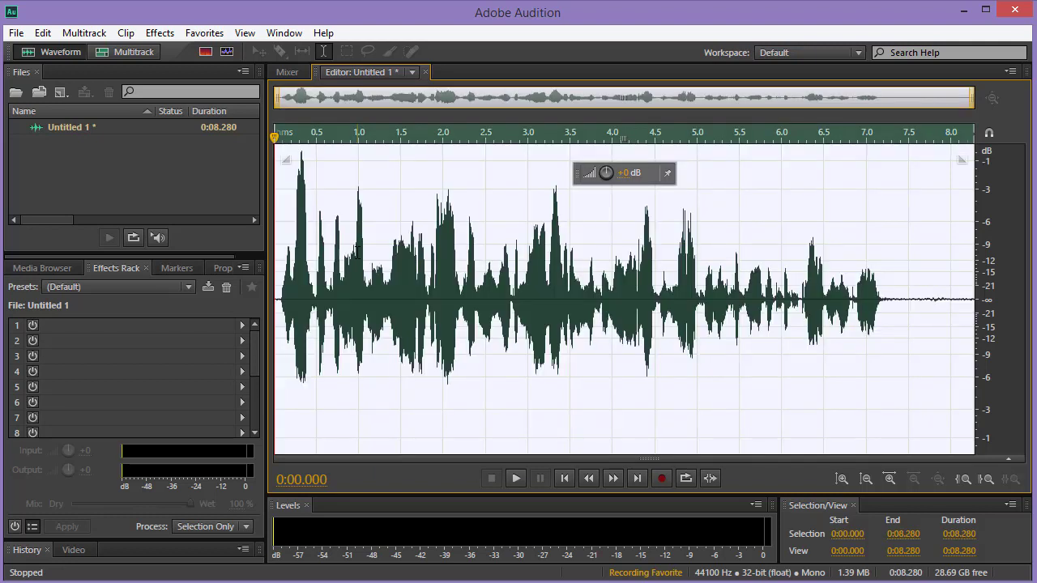
left_click(163, 34)
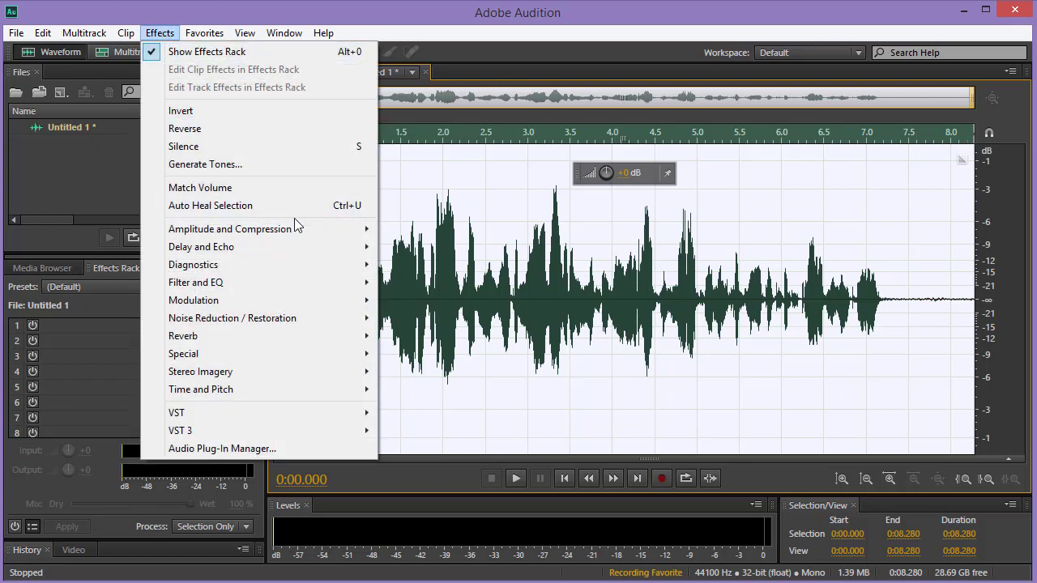
mouse_move(343, 284)
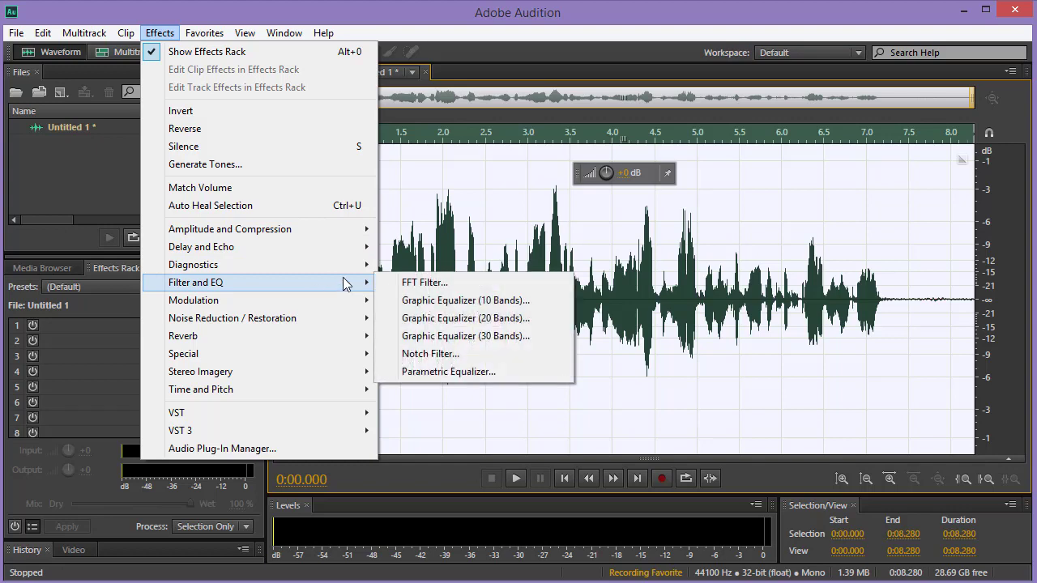
left_click(483, 376)
left_click(407, 121)
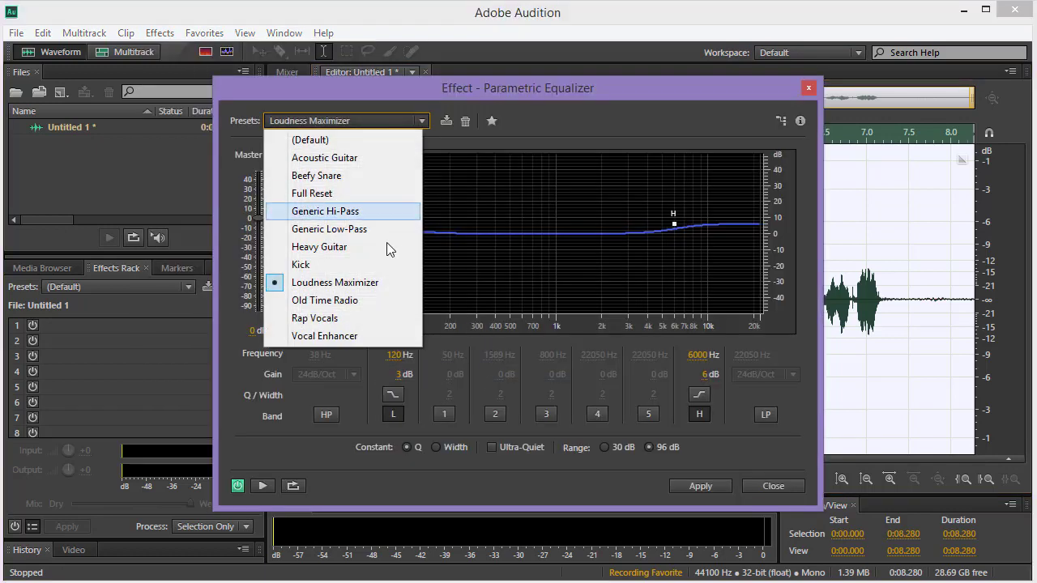
left_click(375, 281)
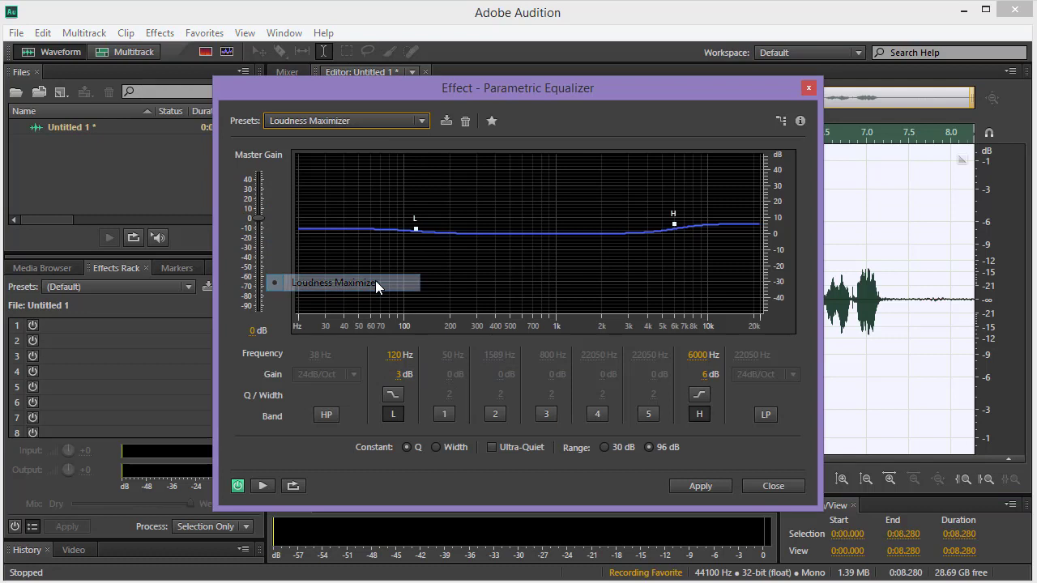
left_click(688, 488)
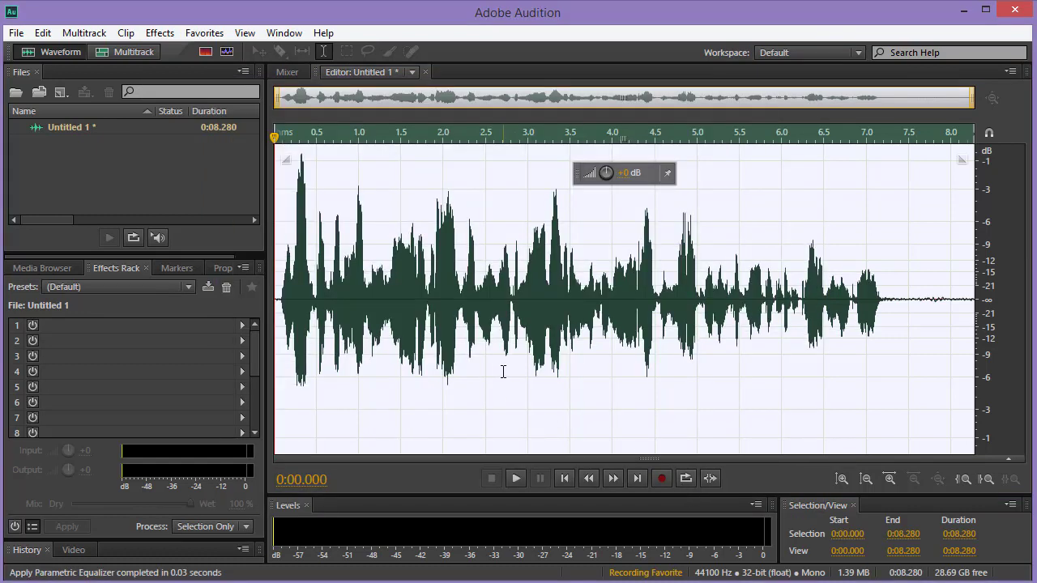
Apply Dynamics Processing to the recording with a 2.00:1 compressor above -20 dB and a 1.12:1 expander below -20 dB
left_click(159, 33)
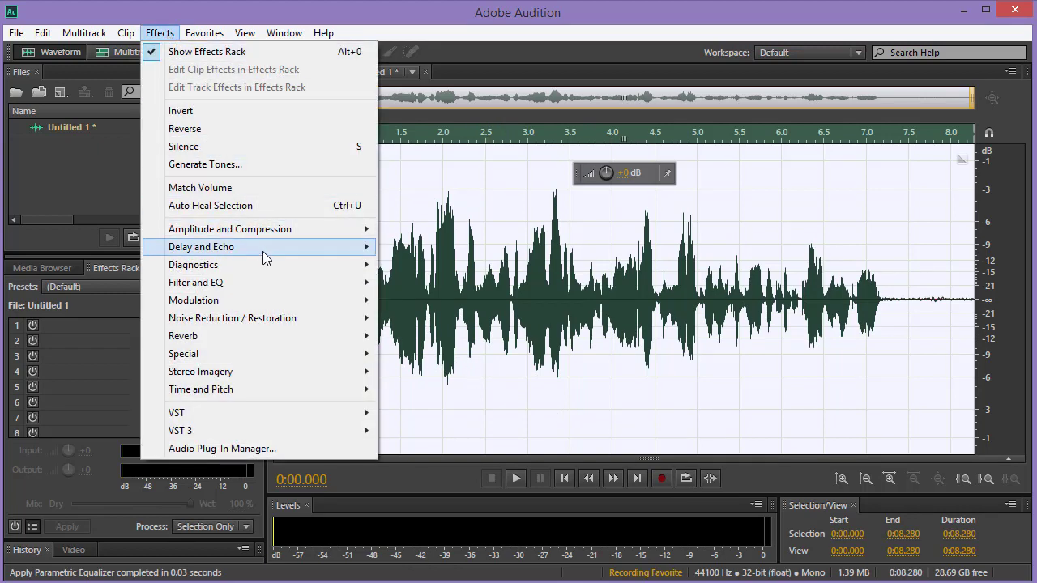
mouse_move(273, 233)
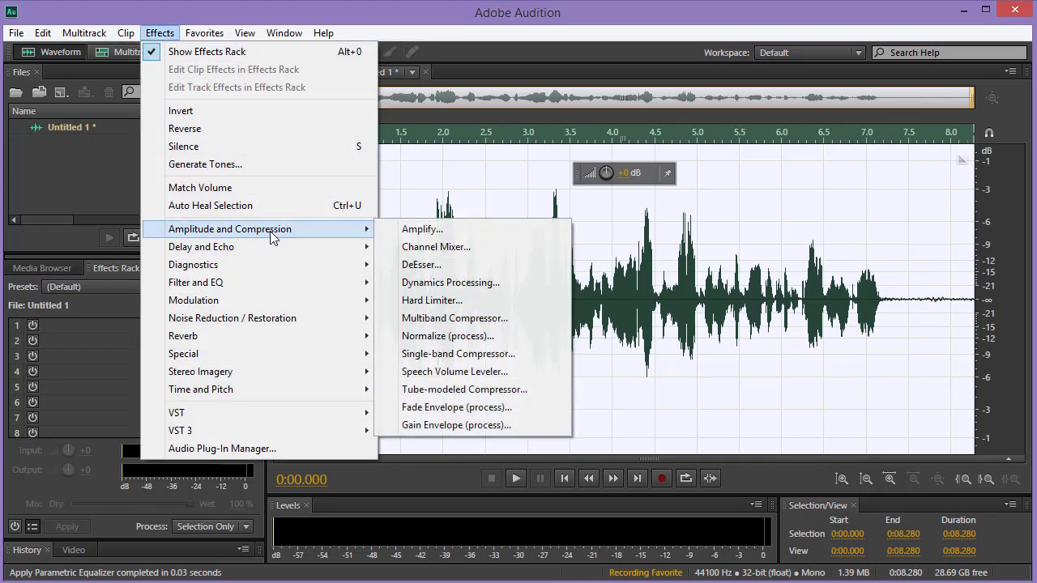
left_click(463, 284)
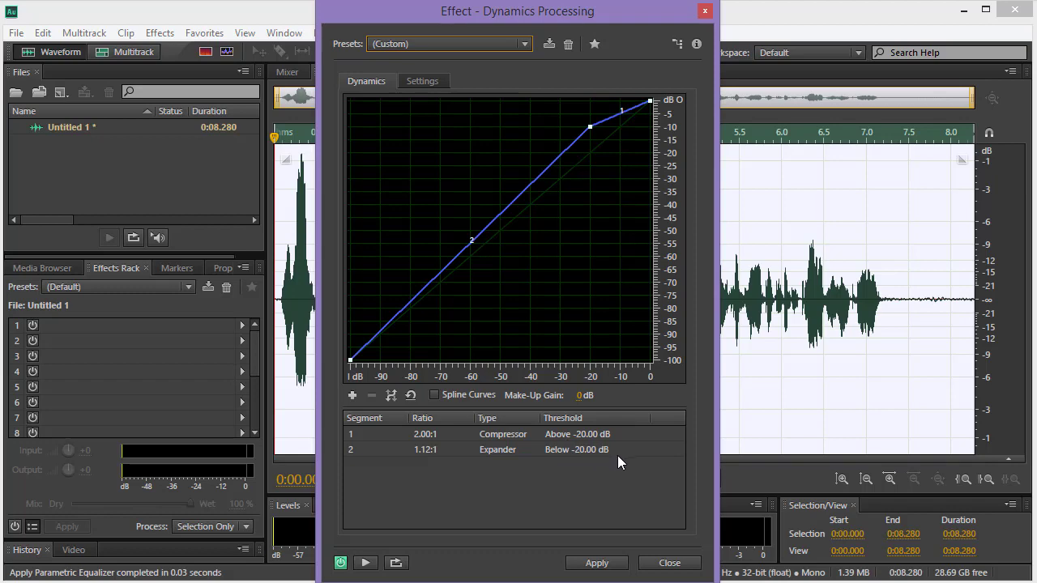
left_click(613, 562)
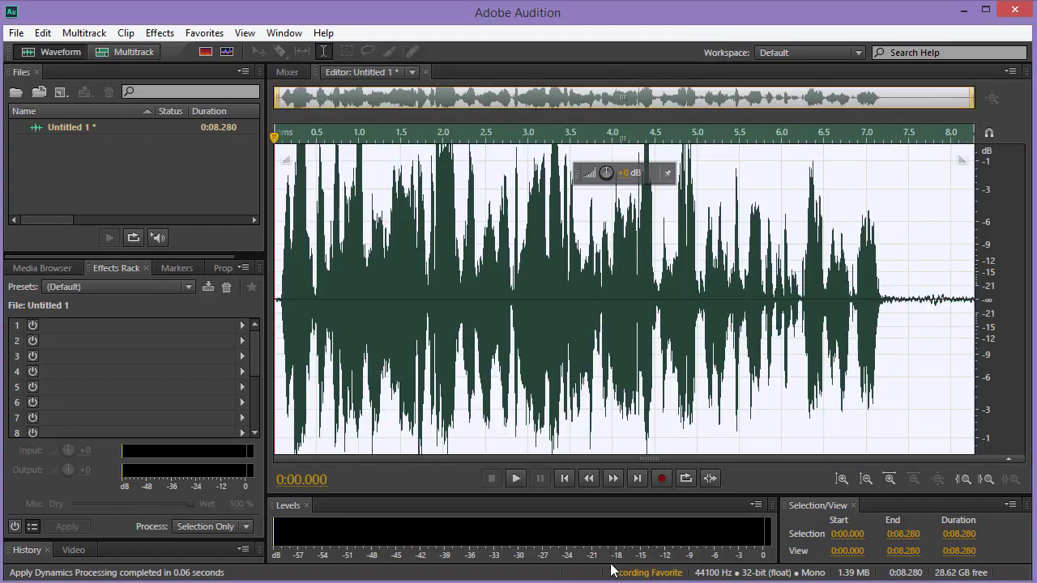
Normalize the dynamics-processed recording to 95.7% as the last effect in the favorite
left_click(158, 34)
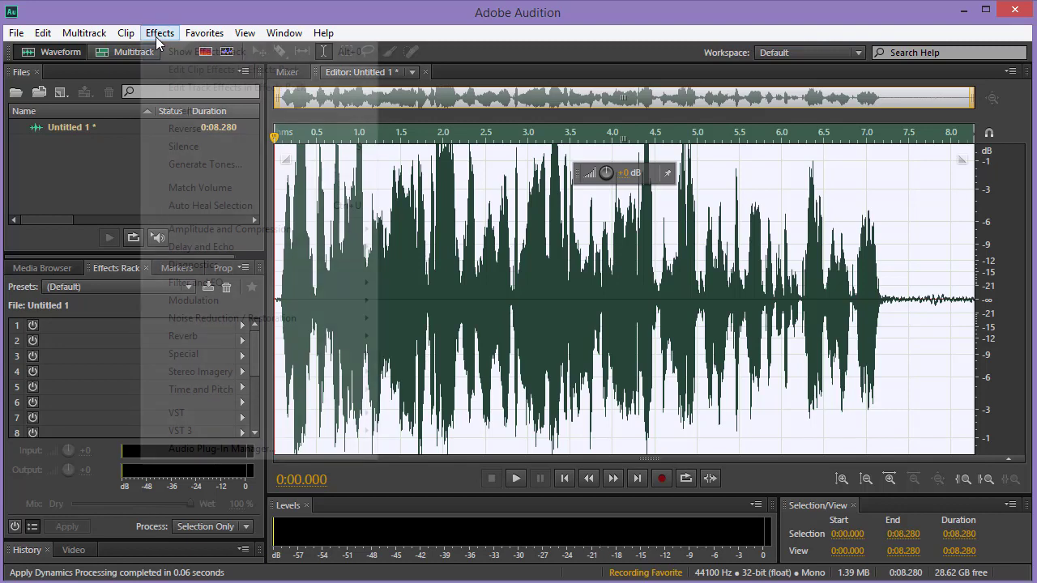
mouse_move(253, 233)
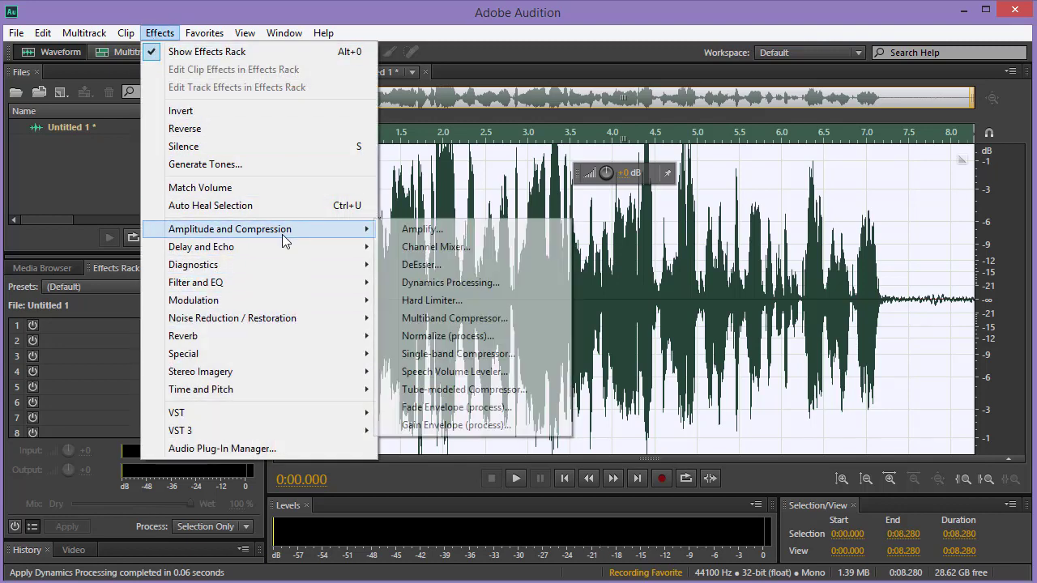
left_click(475, 337)
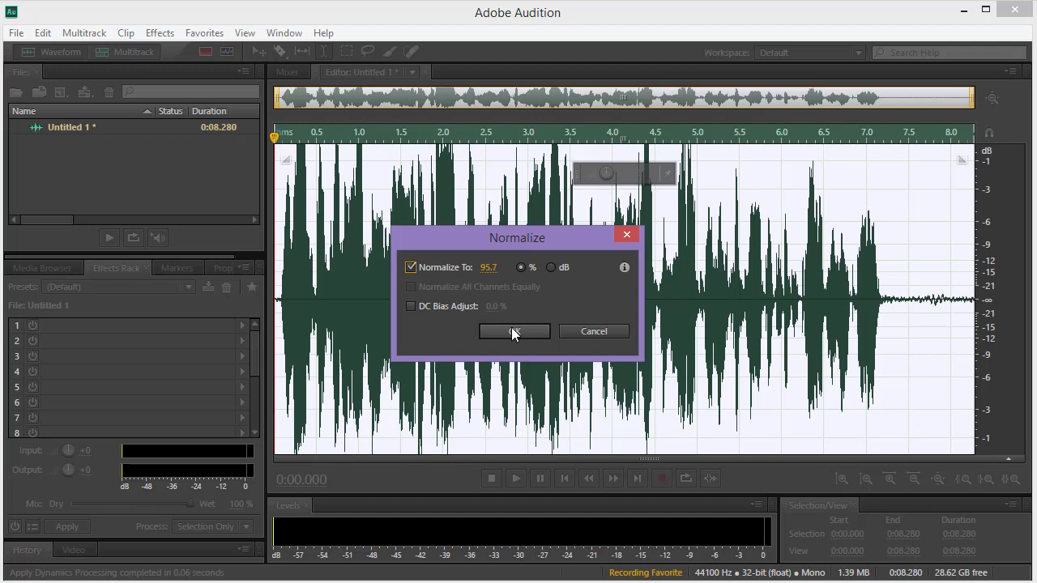
left_click(512, 331)
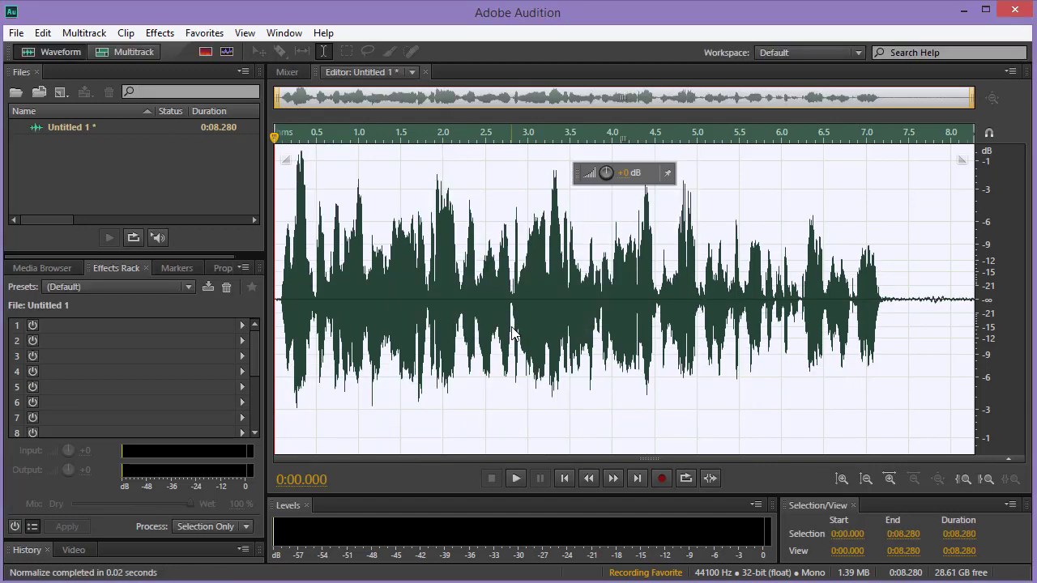
Stop recording the favorite and save it under the name "studio quality voice"
left_click(216, 35)
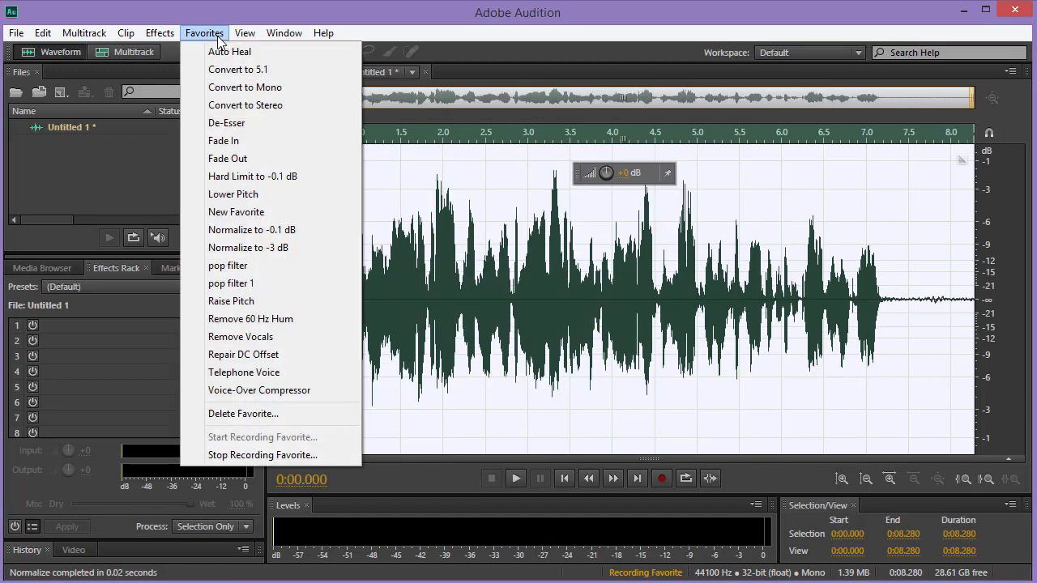
left_click(312, 453)
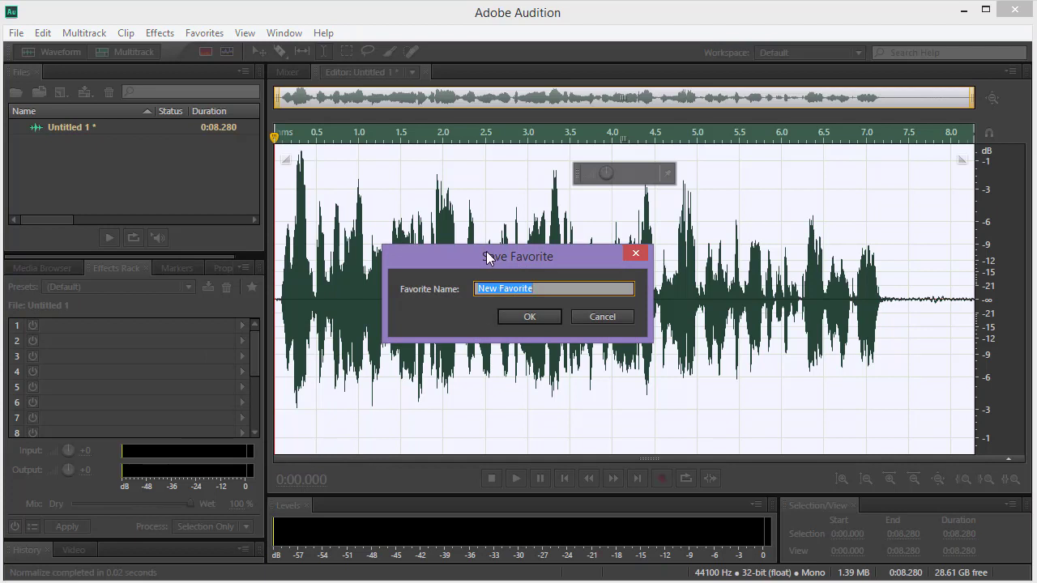
type("studio qualuty vouce")
key("BackSpace")
key("BackSpace")
key("BackSpace")
key("BackSpace")
key("BackSpace")
key("BackSpace")
key("BackSpace")
key("BackSpace")
key("BackSpace")
type("ity voice")
left_click(529, 317)
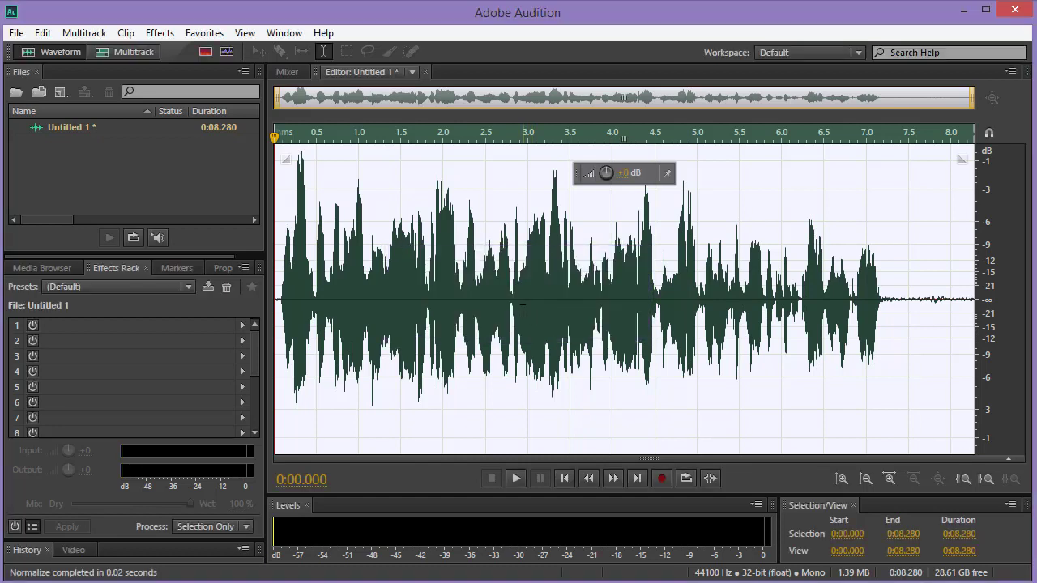
Apply the "studio quality voice" favorite to the whole recording and play part of the result
left_click(642, 333)
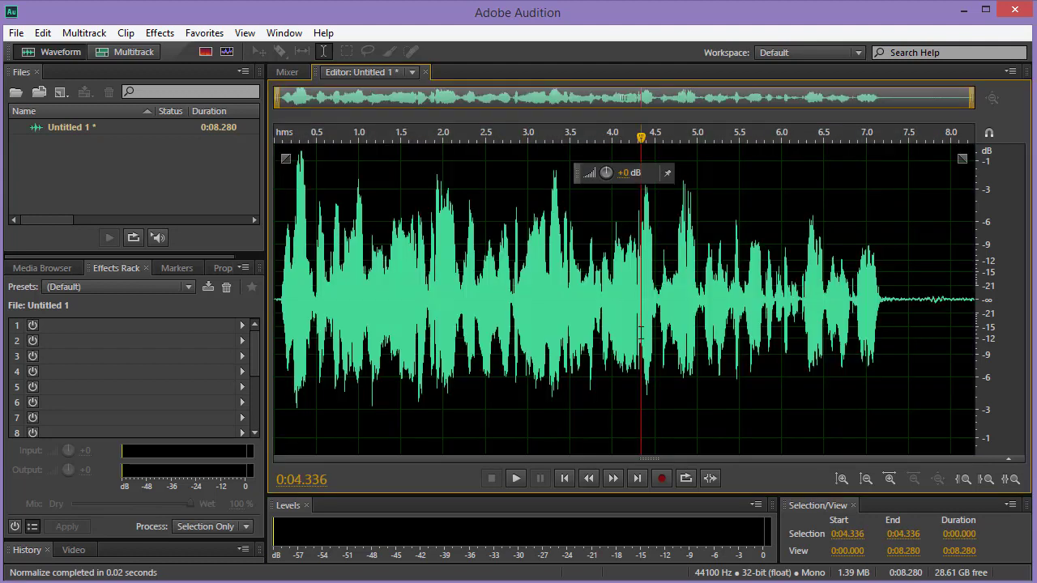
key("ctrl+a")
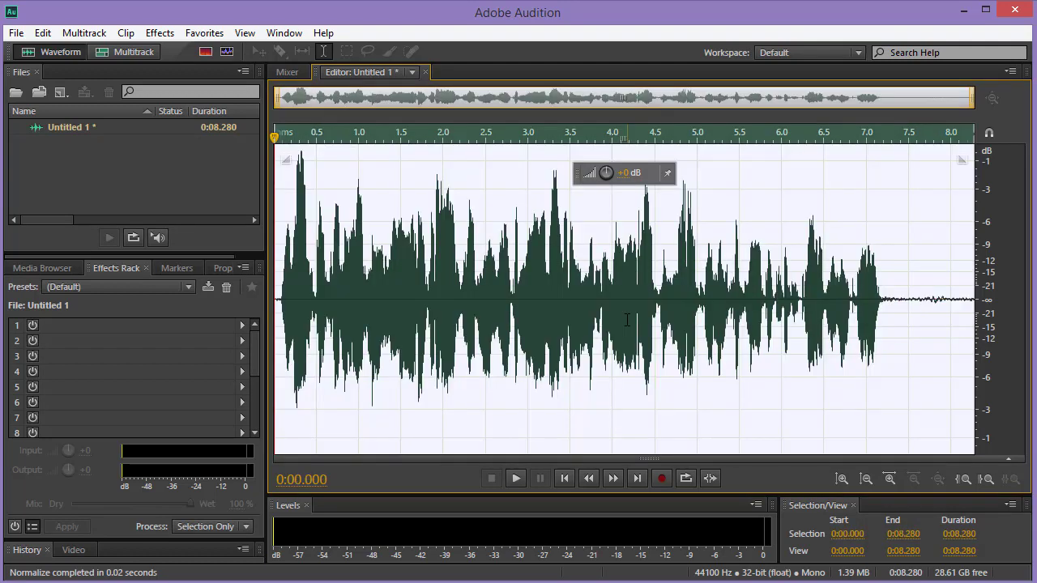
left_click(216, 33)
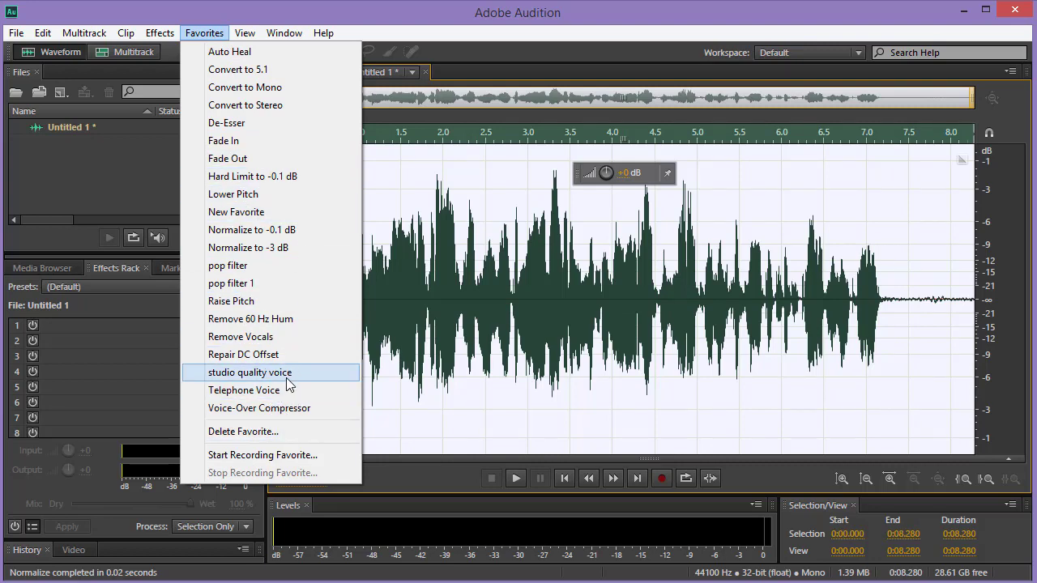
left_click(288, 374)
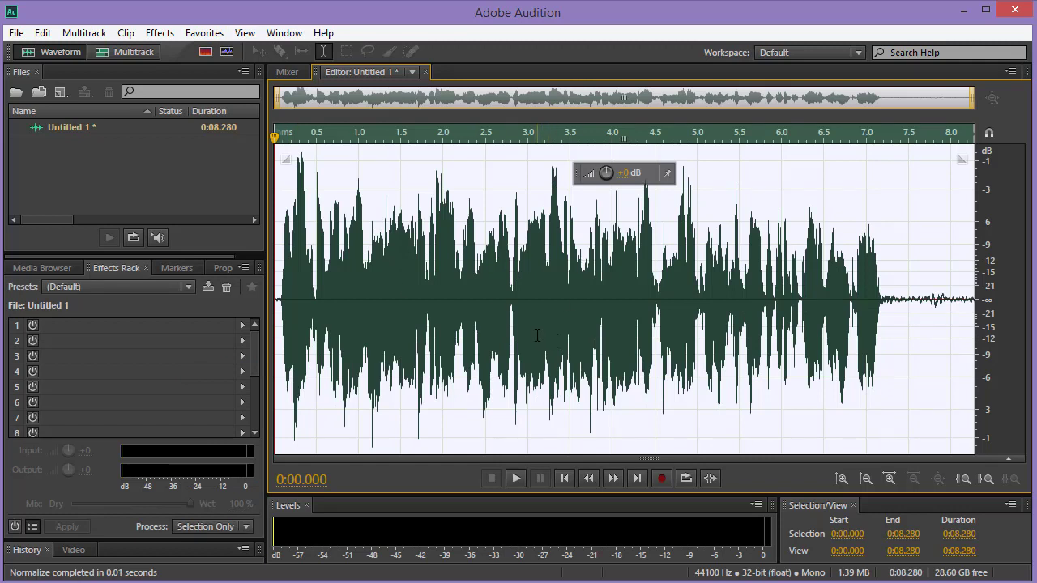
key("space")
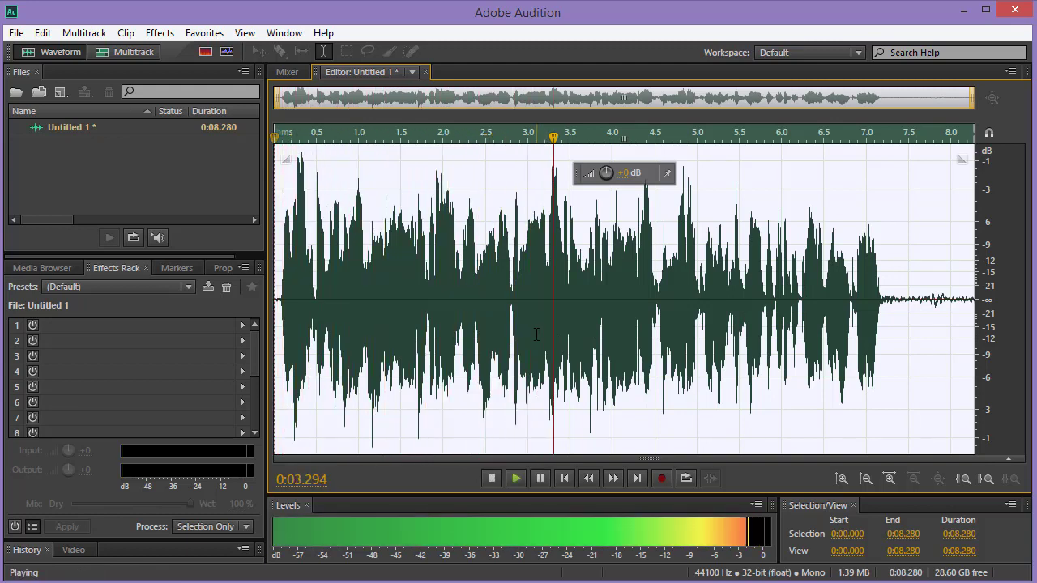
key("space")
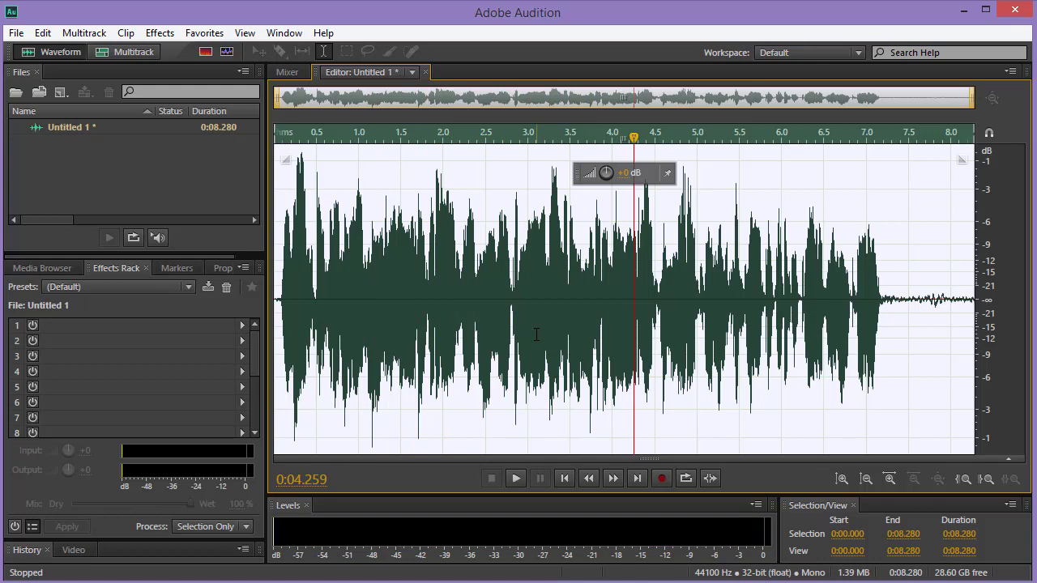